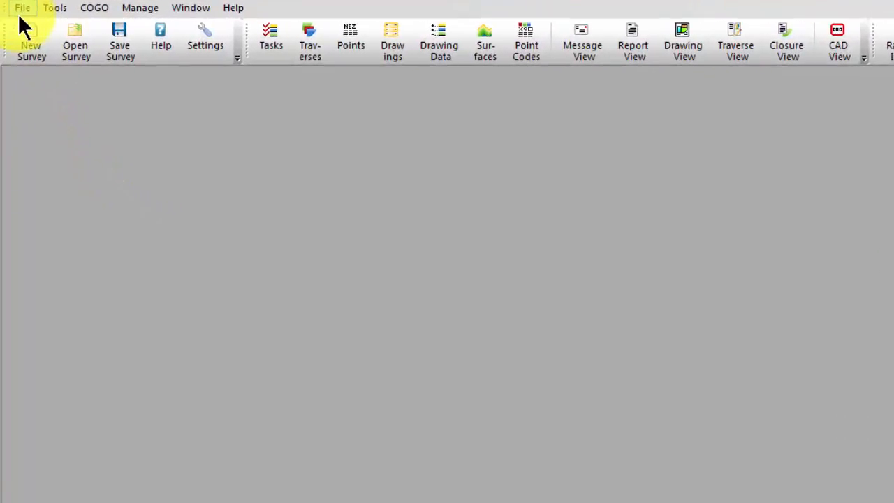
# - Import TBC export latlong.asc as ASCII using the P,T,G,D\ format, and close the import dialog
pyautogui.click(19, 11)
pyautogui.click(51, 184)
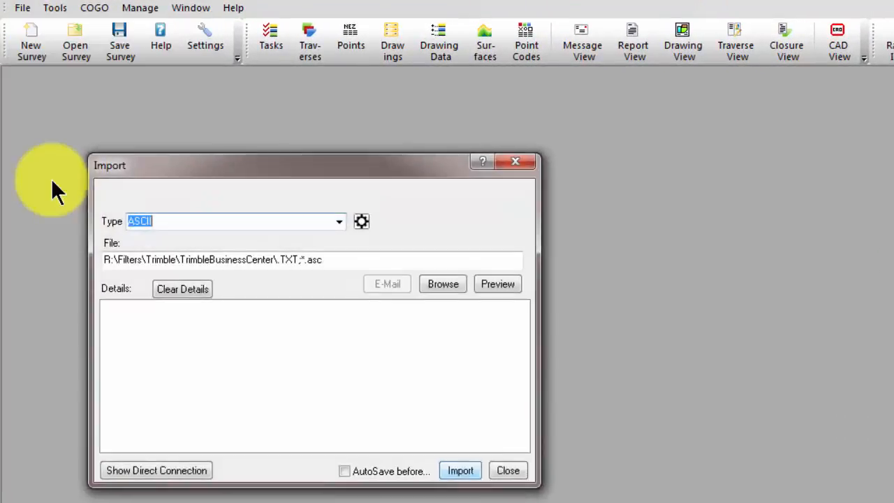
pyautogui.click(361, 221)
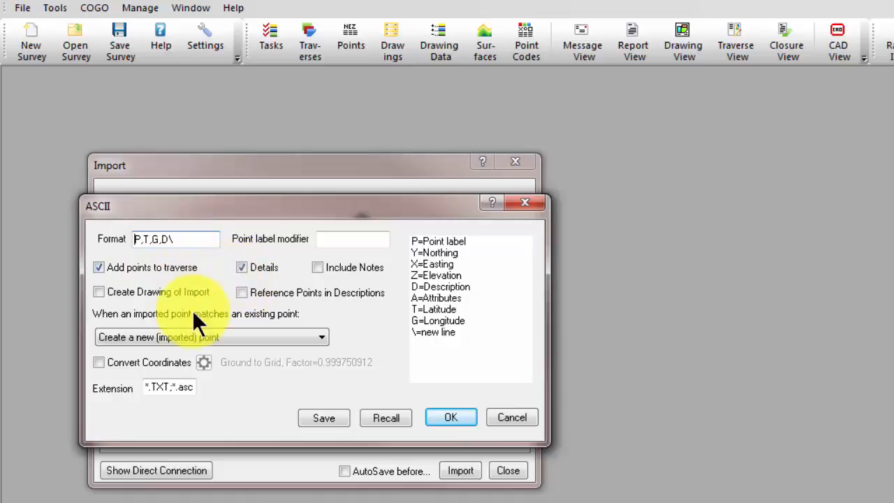
pyautogui.click(439, 417)
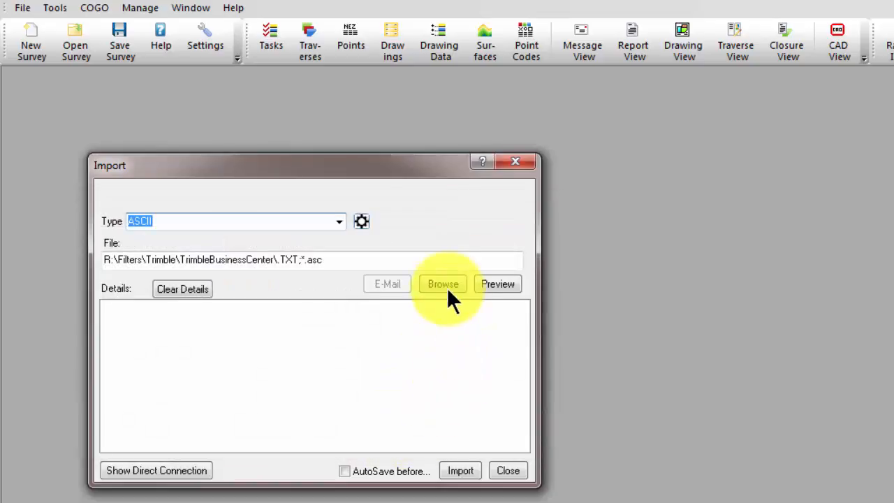
pyautogui.click(443, 285)
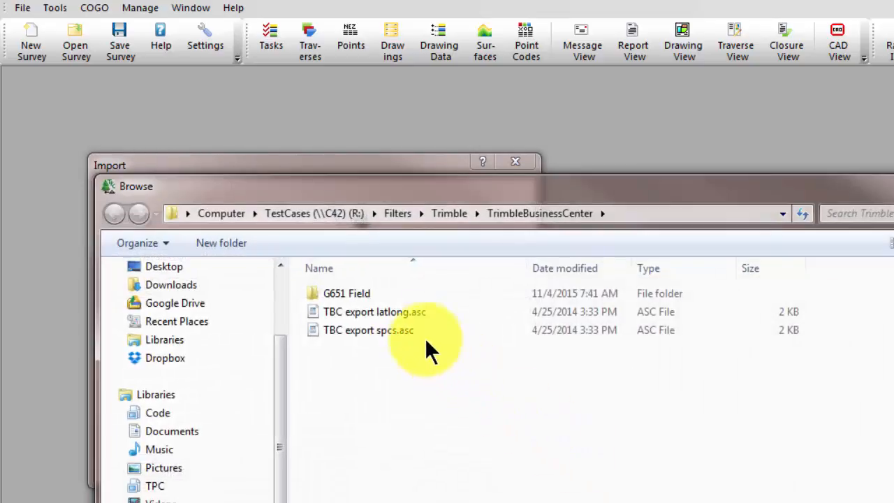
pyautogui.doubleClick(395, 311)
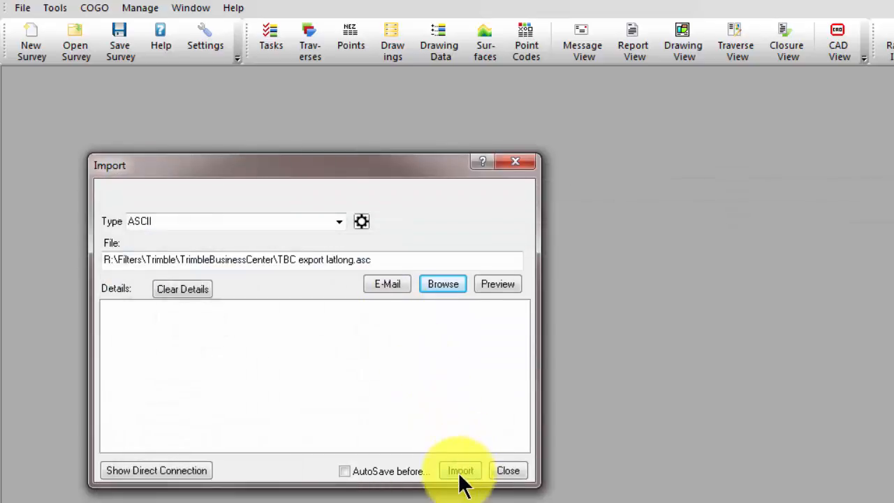
pyautogui.click(459, 472)
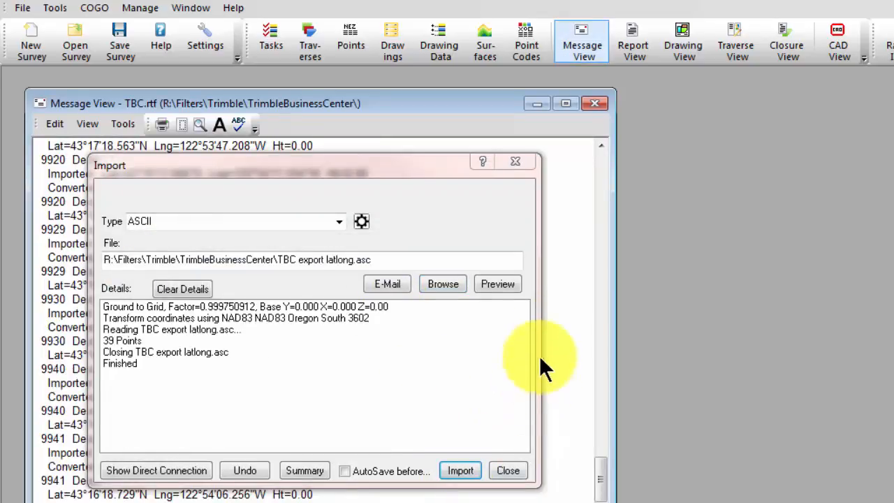
pyautogui.click(515, 162)
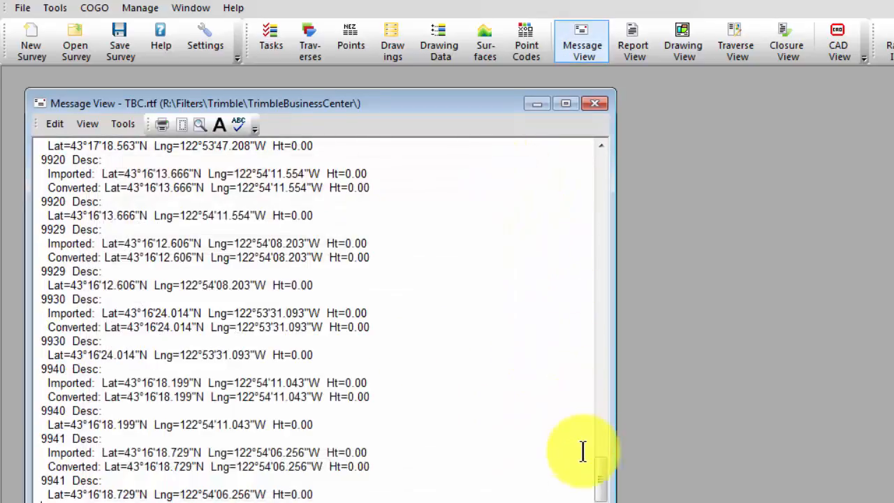
# - Review the import messages from the beginning, the imported points' coordinates, and the list of traverses
pyautogui.moveTo(598, 485); pyautogui.dragTo(613, 171)
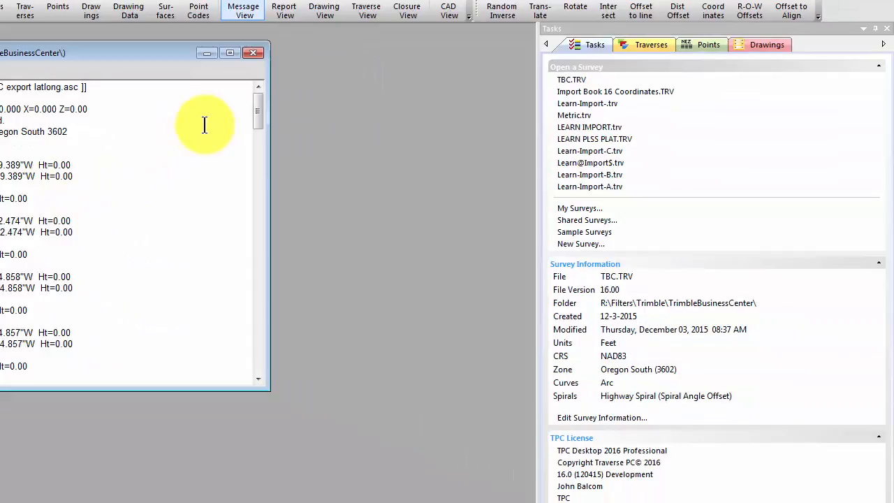
pyautogui.click(706, 45)
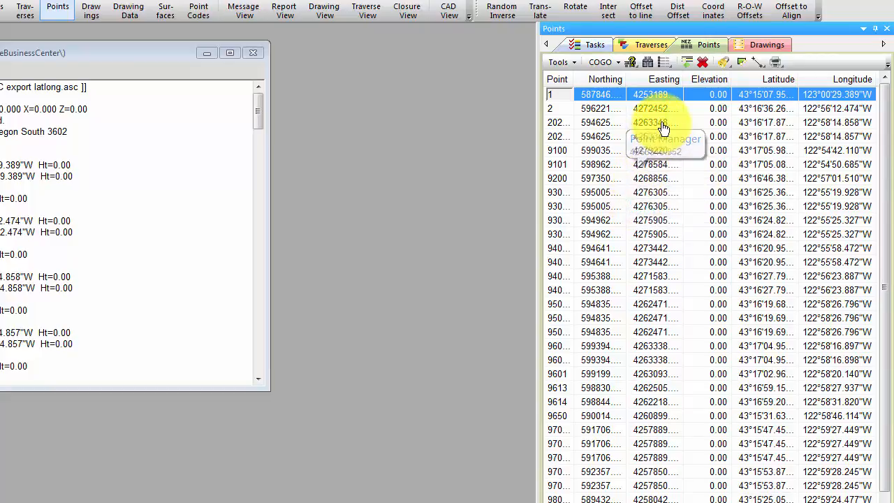
pyautogui.click(646, 44)
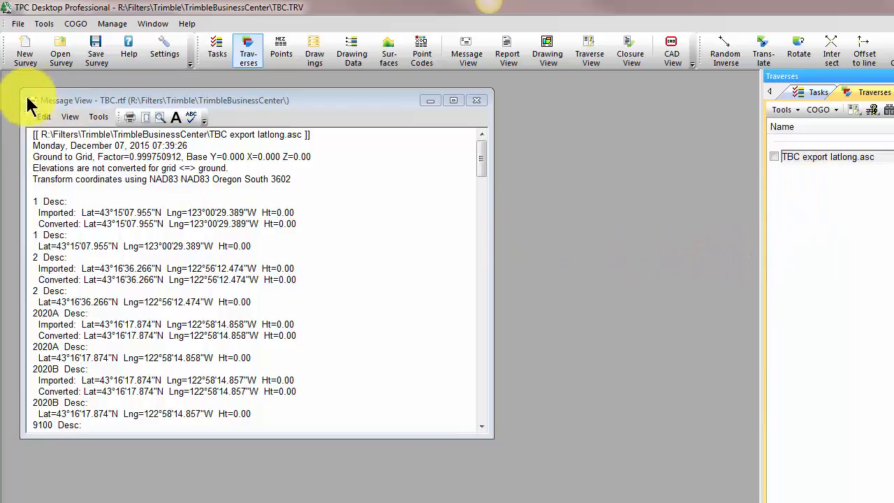
# - Reopen the import dialog without saving the survey, generate the import summary report, and review it from the beginning
pyautogui.click(18, 24)
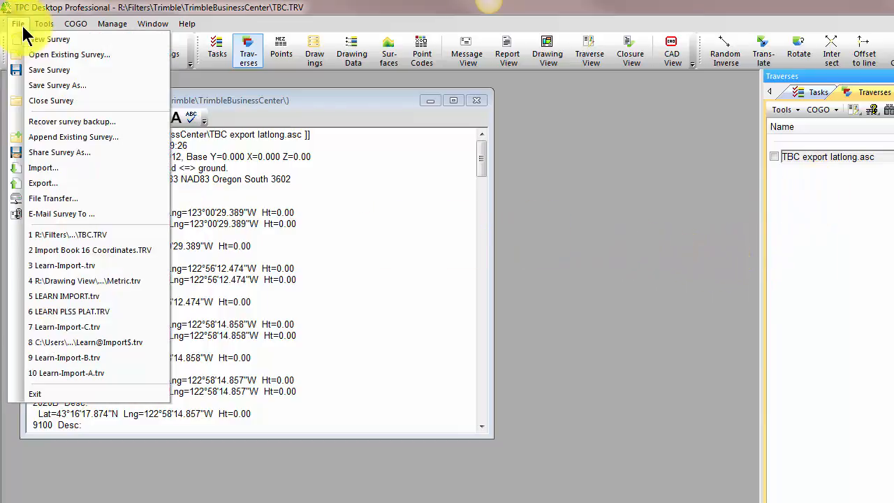
pyautogui.click(42, 168)
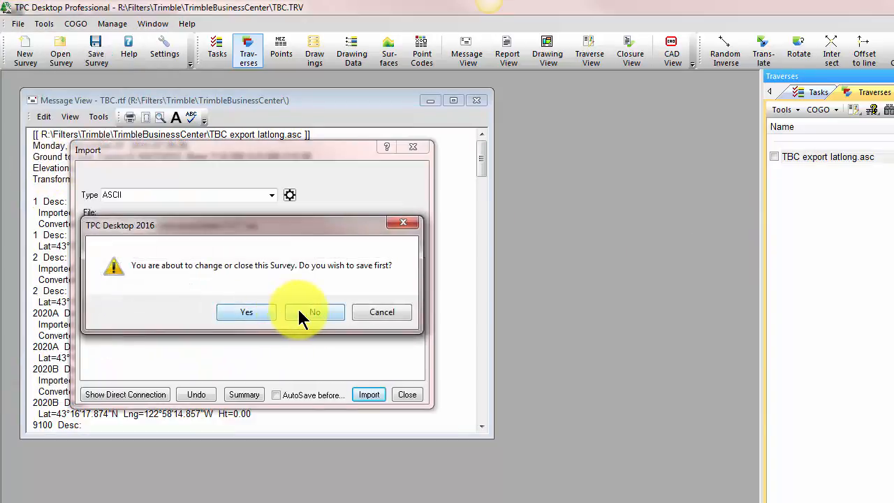
pyautogui.click(313, 312)
pyautogui.moveTo(290, 148); pyautogui.dragTo(292, 168)
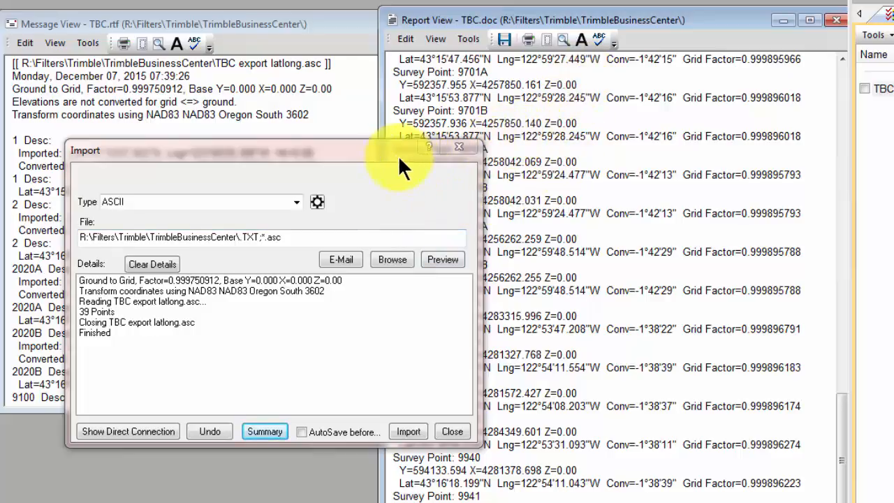
pyautogui.moveTo(366, 149); pyautogui.dragTo(245, 136)
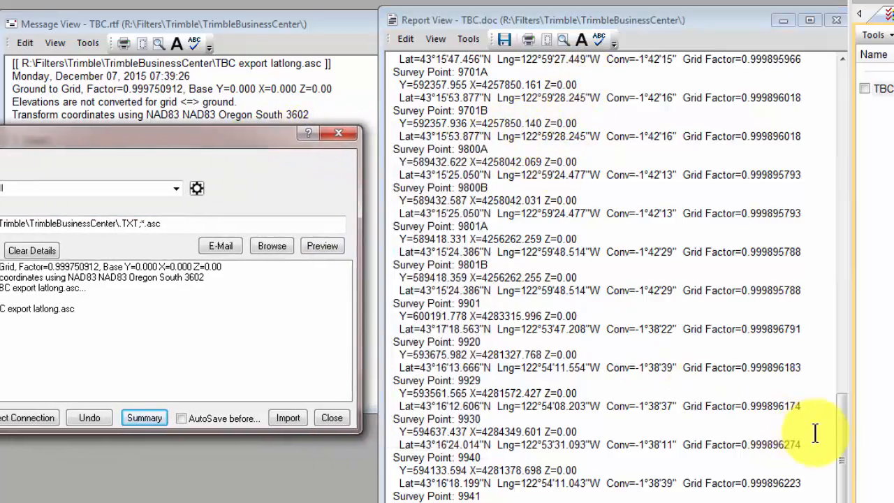
pyautogui.moveTo(841, 426); pyautogui.dragTo(832, 103)
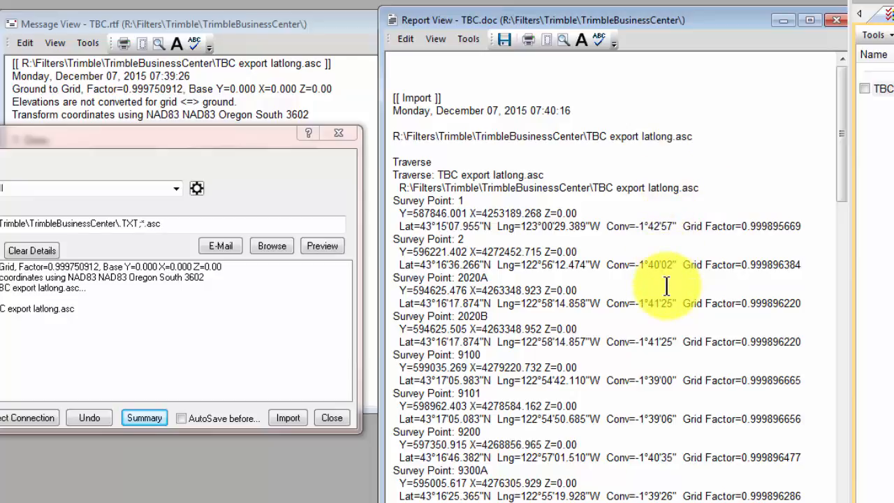
# - Clear the import summary from the Report View and close that view
pyautogui.rightClick(730, 108)
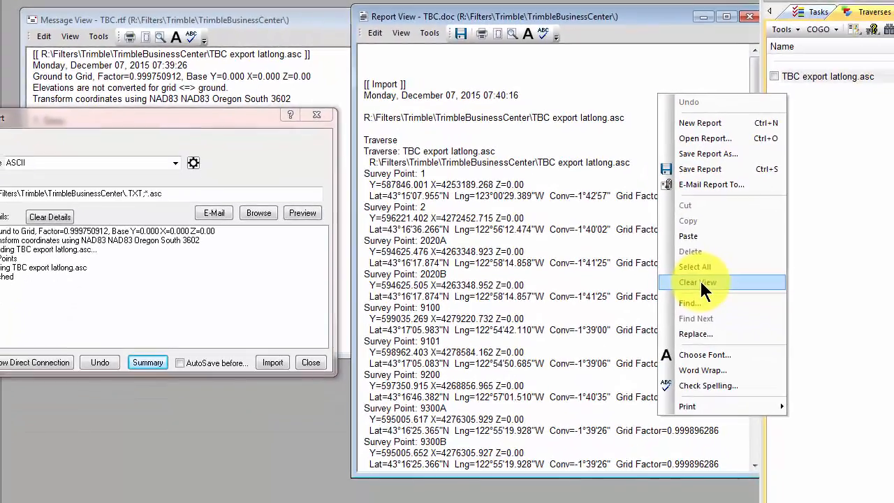
pyautogui.click(780, 324)
pyautogui.click(537, 271)
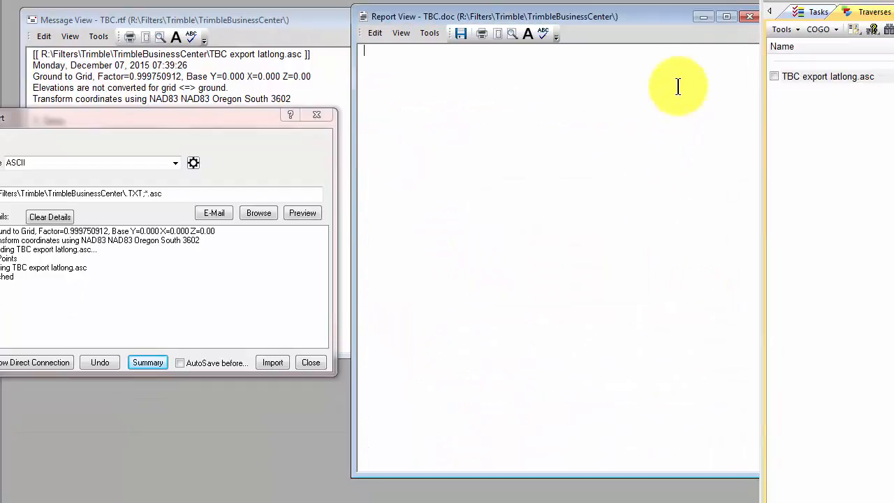
pyautogui.click(748, 16)
# - Undo the latlong import, close the import dialog, and check the traverse and point lists
pyautogui.moveTo(276, 120); pyautogui.dragTo(447, 127)
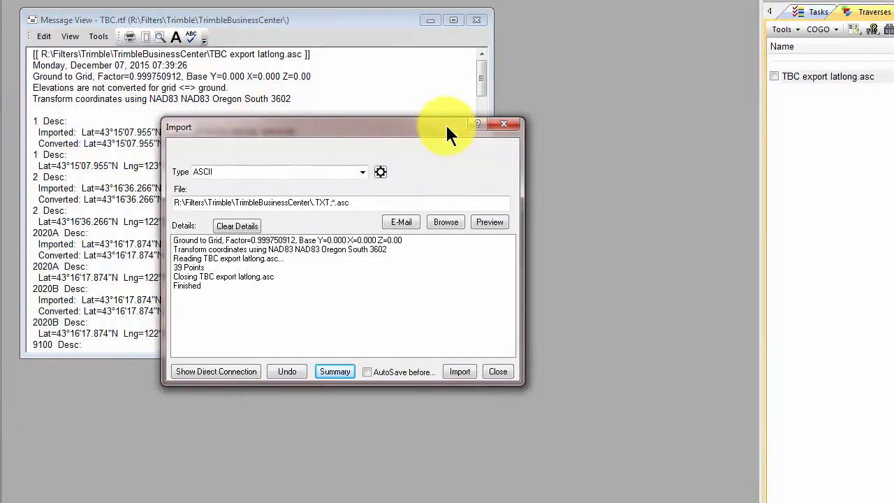
pyautogui.click(289, 368)
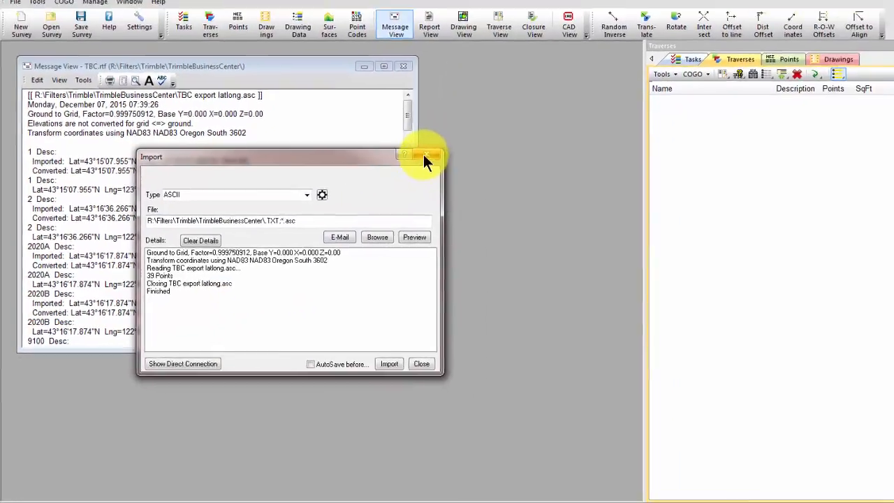
pyautogui.click(503, 123)
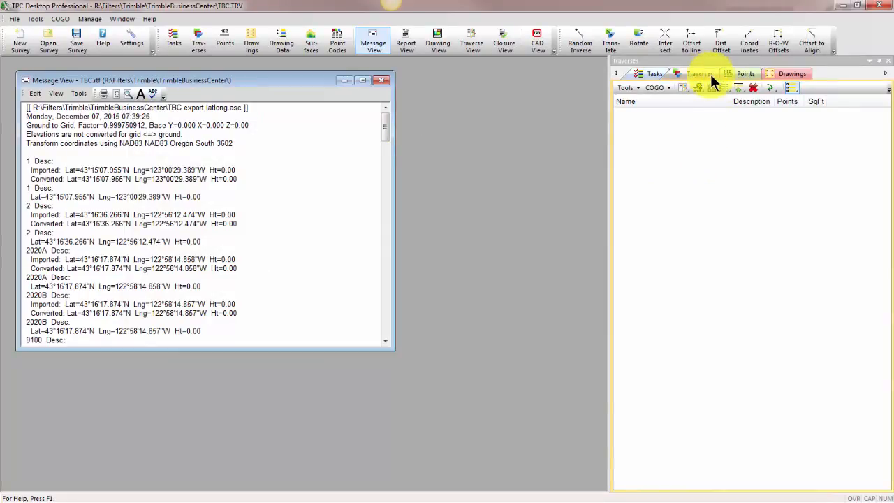
pyautogui.click(741, 74)
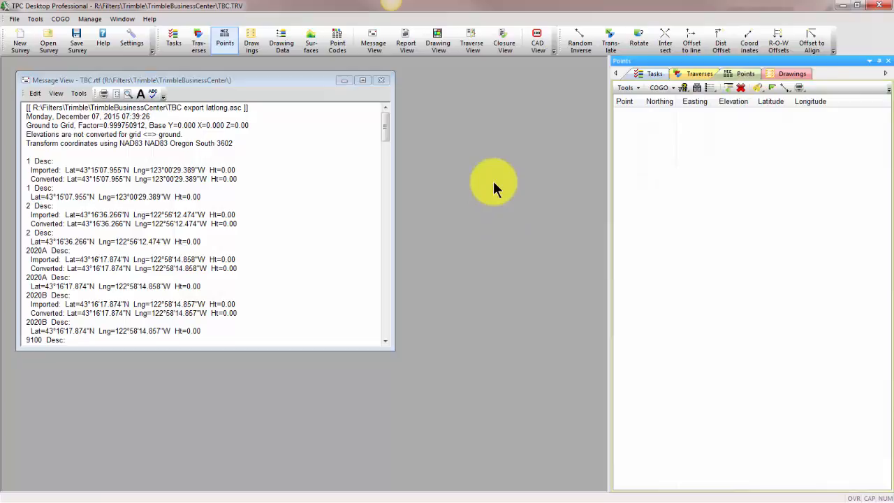
# - Clear all import messages from the Message View
pyautogui.rightClick(324, 218)
pyautogui.click(368, 299)
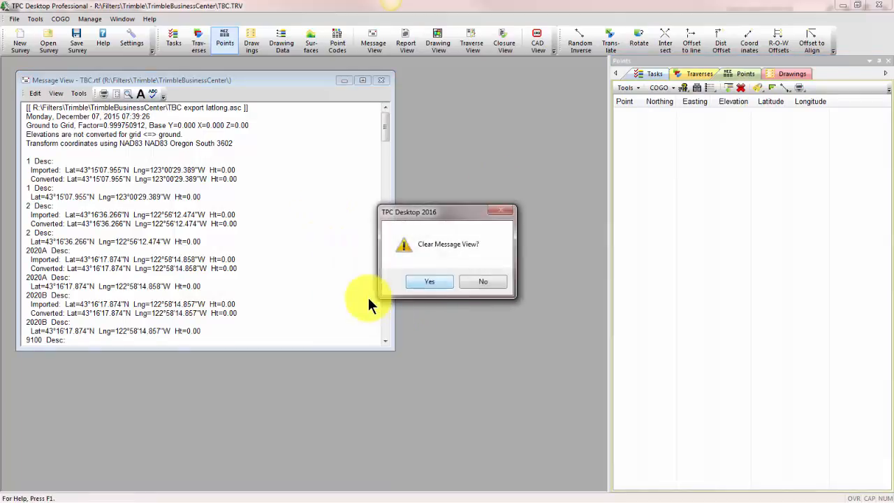
pyautogui.click(375, 282)
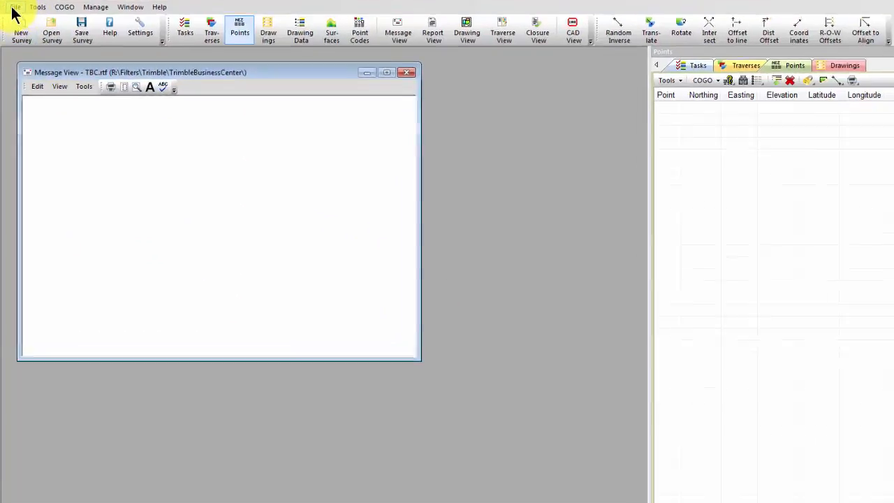
# - Import TBC export latlong.asc from the TrimbleBusinessCenter folder again as ASCII
pyautogui.click(14, 19)
pyautogui.click(43, 116)
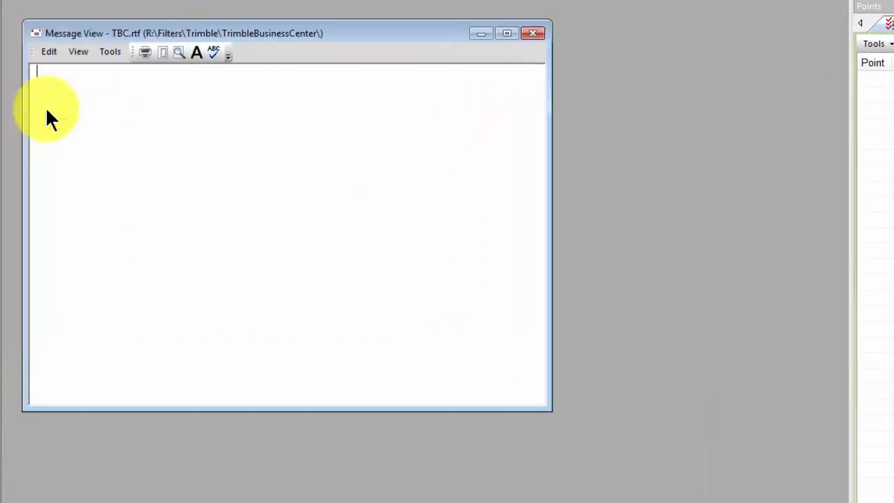
pyautogui.click(432, 327)
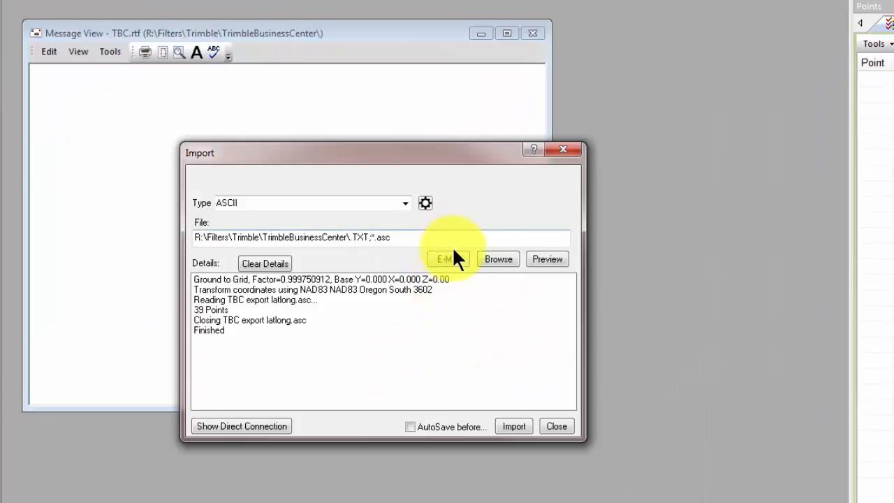
pyautogui.click(493, 259)
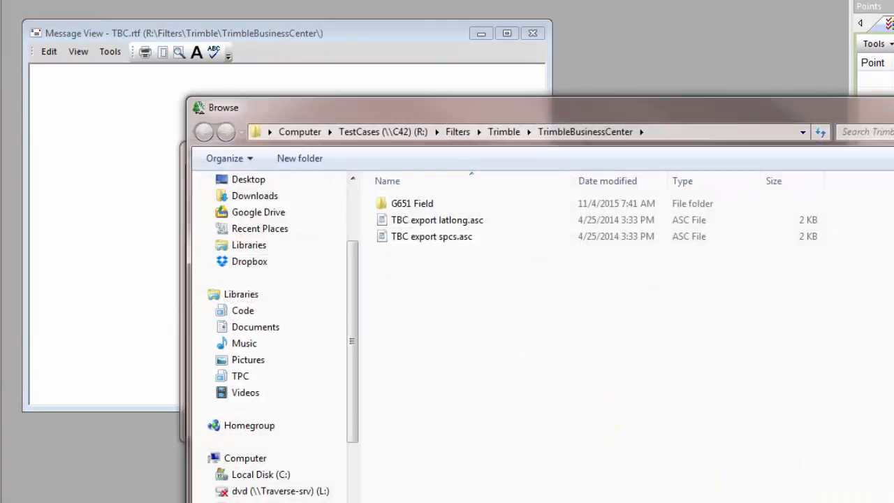
pyautogui.doubleClick(445, 218)
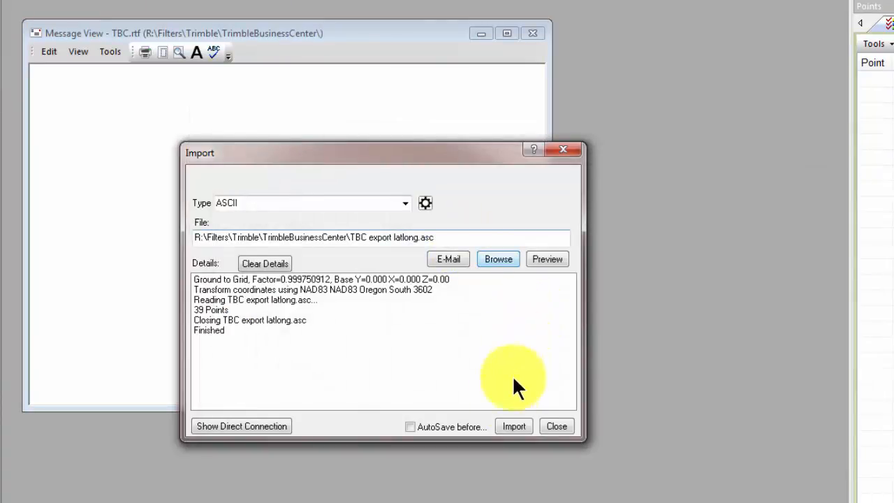
pyautogui.click(513, 426)
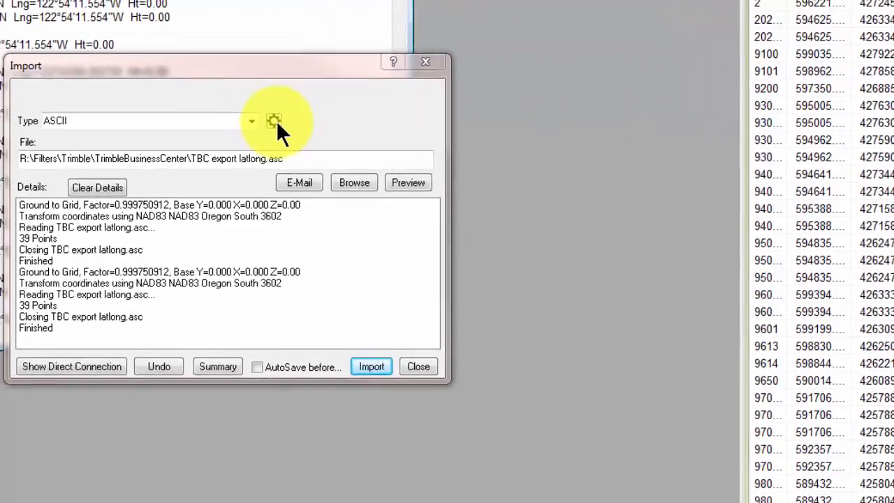
# - Recall the saved MyAscii format, P,Y,X,Z,D\, in the ASCII import settings
pyautogui.click(274, 123)
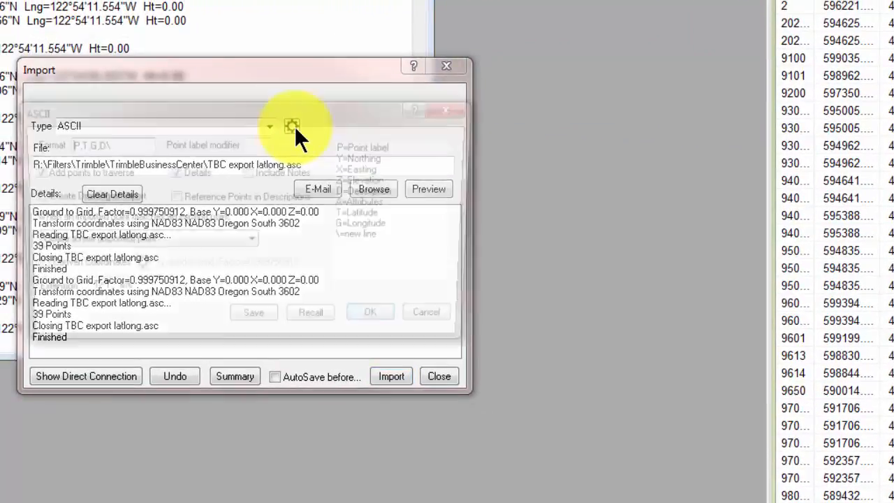
pyautogui.click(321, 321)
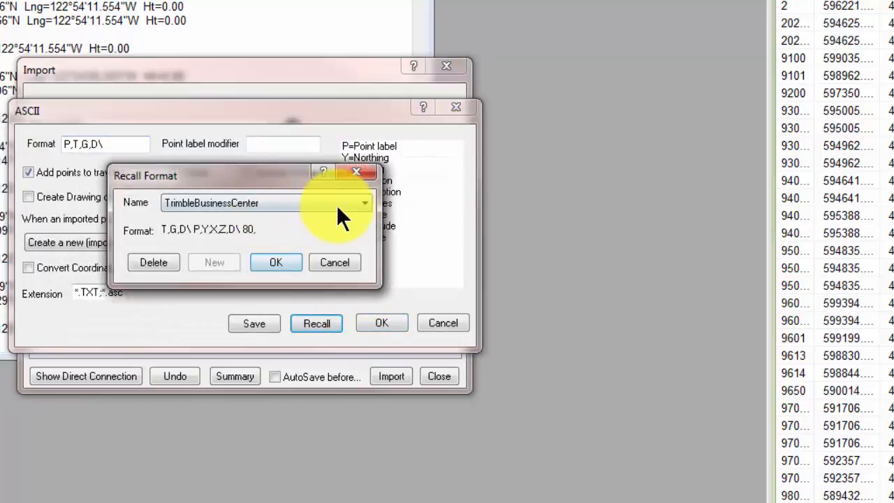
pyautogui.click(366, 202)
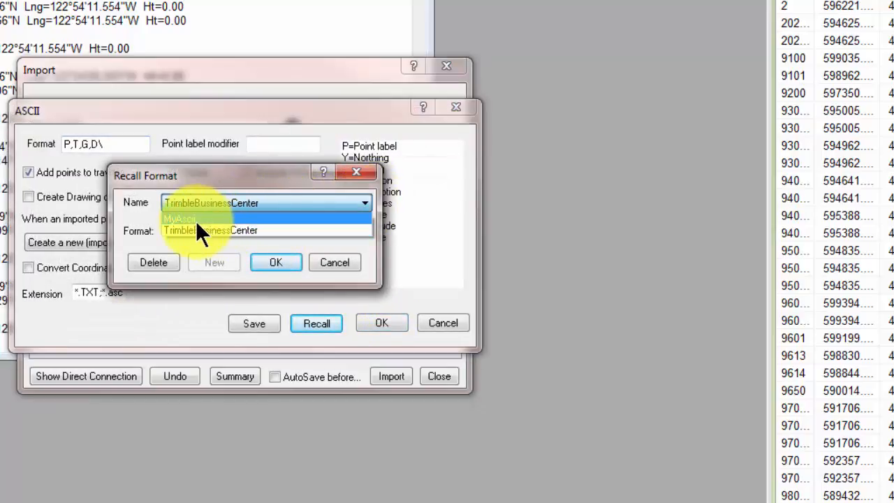
pyautogui.click(196, 220)
pyautogui.click(266, 258)
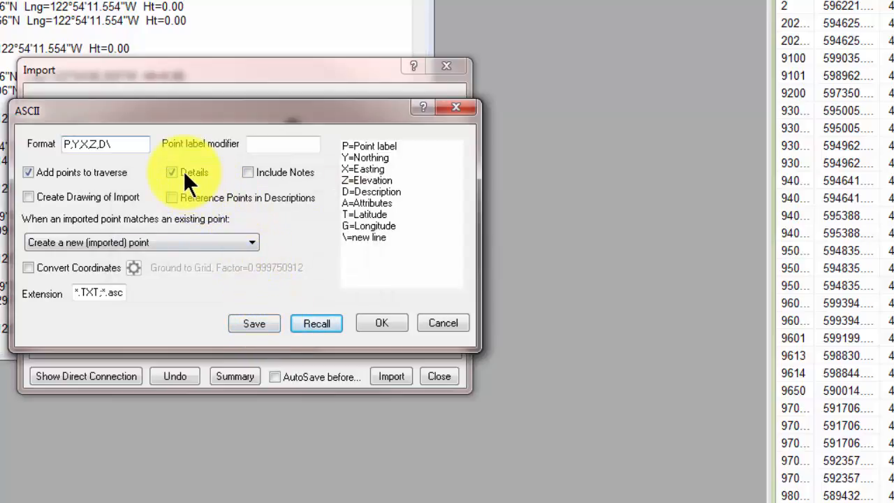
# - Set matching points to use the existing point but update it, enable Convert Coordinates, and accept the ASCII import settings
pyautogui.click(251, 241)
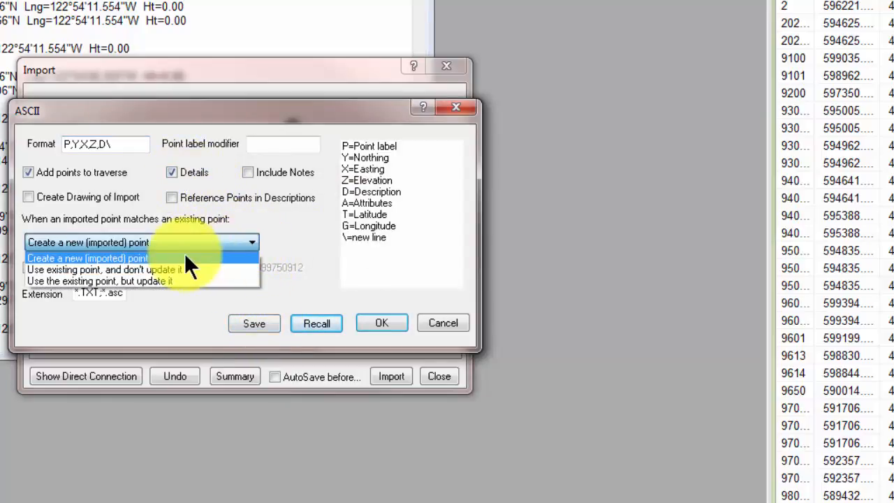
pyautogui.click(150, 280)
pyautogui.click(28, 268)
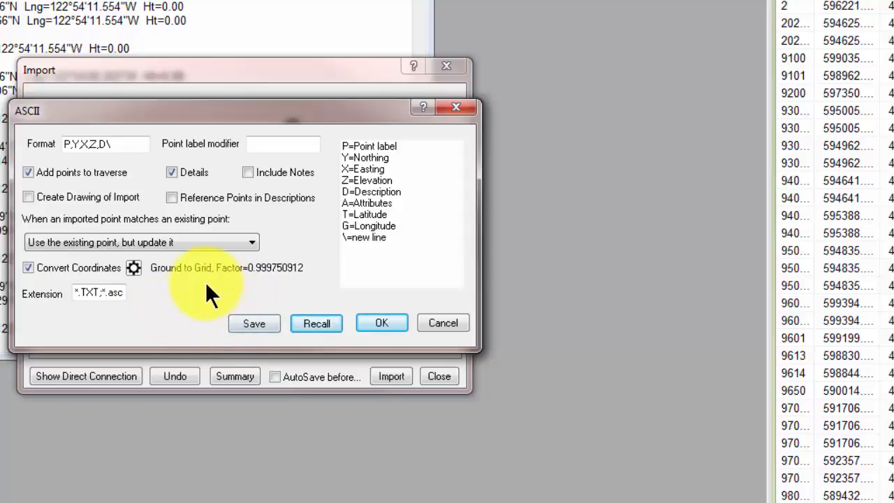
pyautogui.click(382, 325)
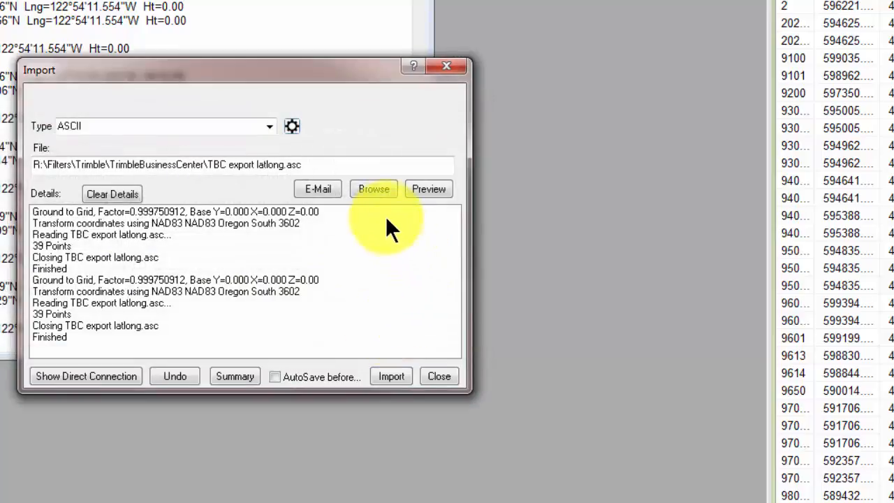
# - Preview and import TBC export spcs.asc from the TrimbleBusinessCenter folder as ASCII, then examine the updated coordinates in the Points list
pyautogui.click(373, 190)
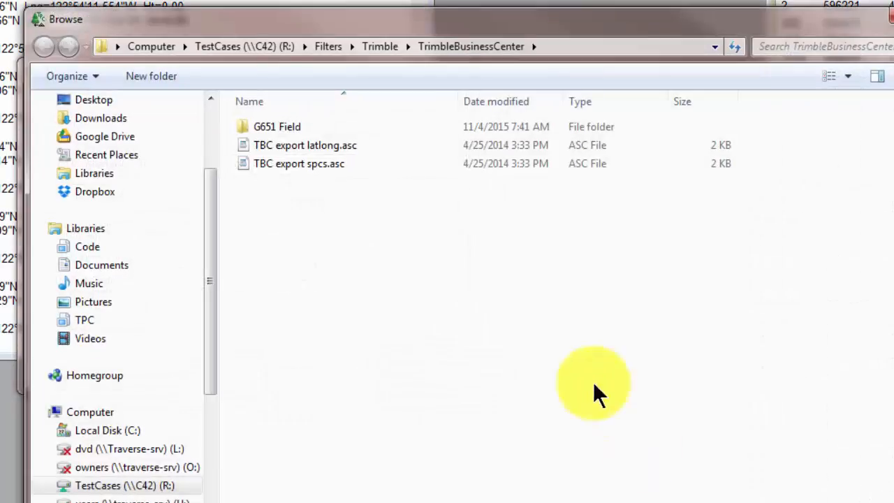
pyautogui.doubleClick(314, 163)
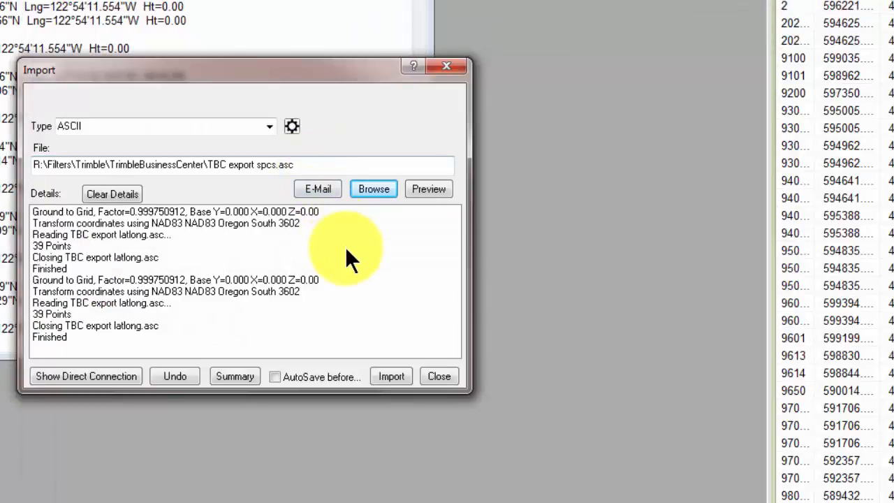
pyautogui.click(420, 190)
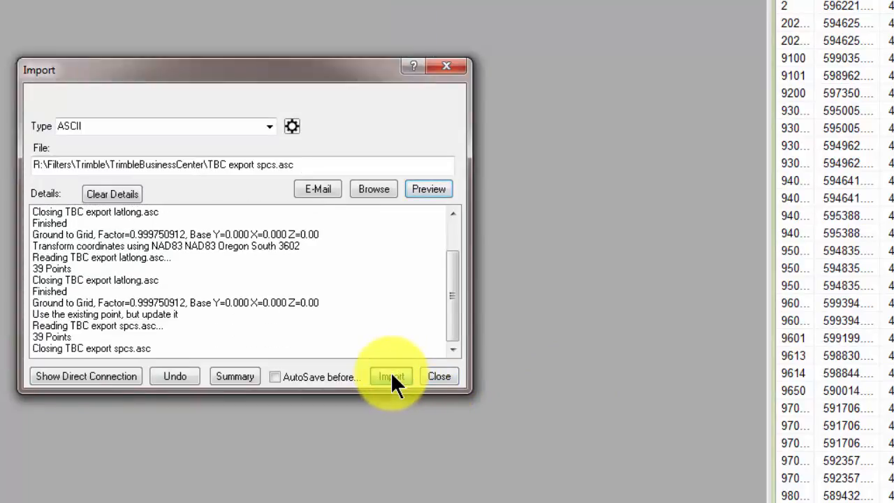
pyautogui.click(447, 67)
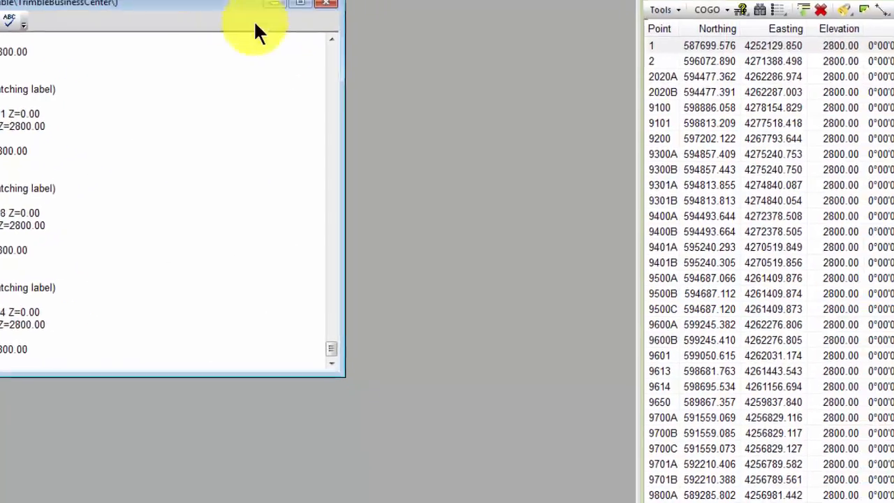
pyautogui.moveTo(198, 4); pyautogui.dragTo(313, 112)
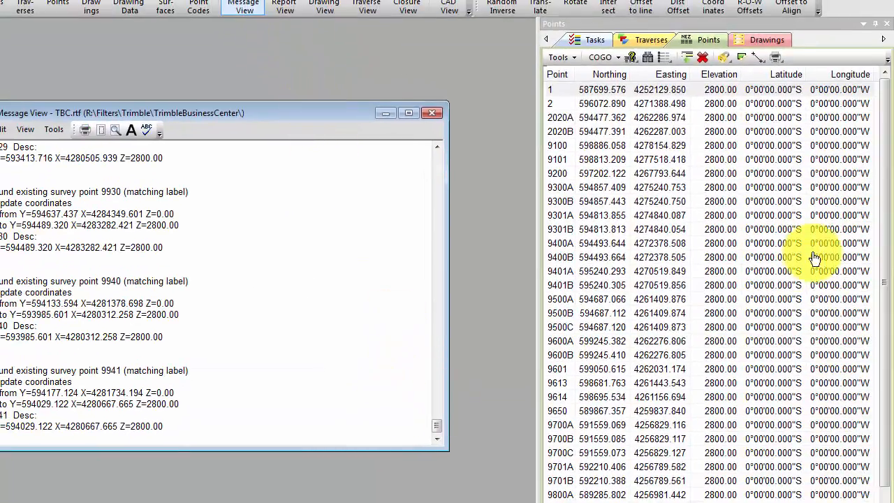
pyautogui.moveTo(883, 147); pyautogui.dragTo(880, 230)
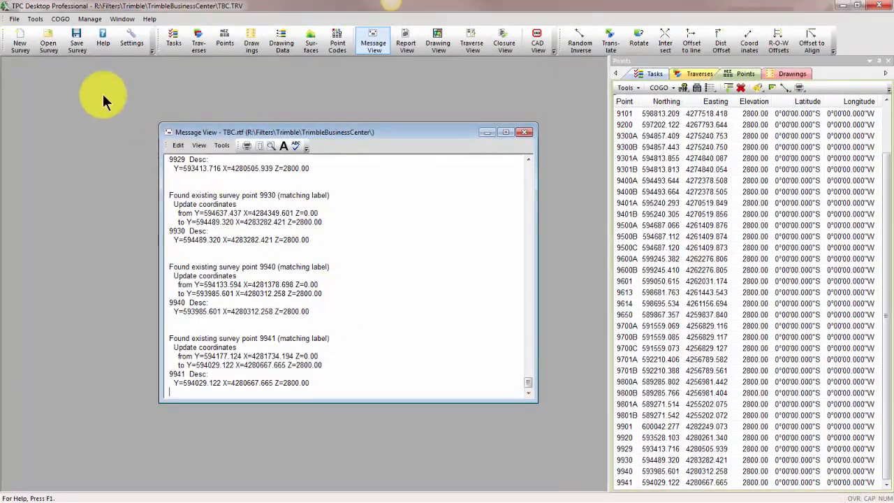
# - Reopen the ASCII import and generate its summary report to compare each point's original and updated coordinates
pyautogui.click(14, 19)
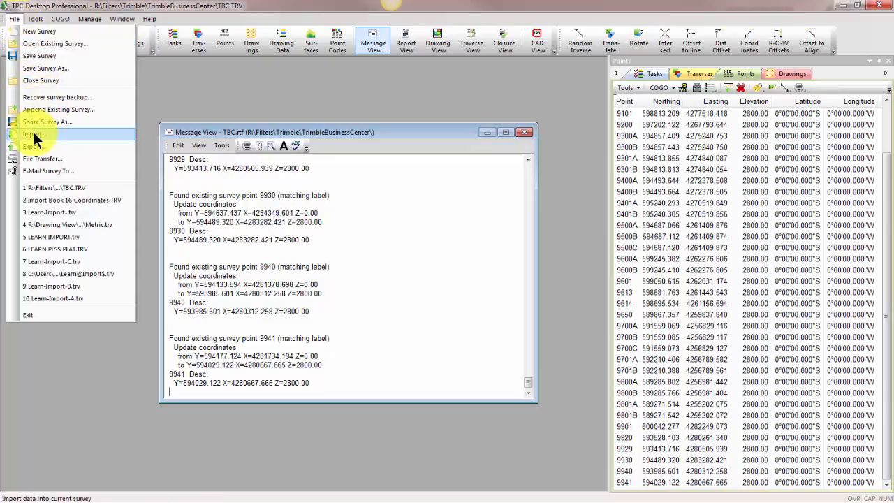
pyautogui.click(34, 134)
pyautogui.click(319, 292)
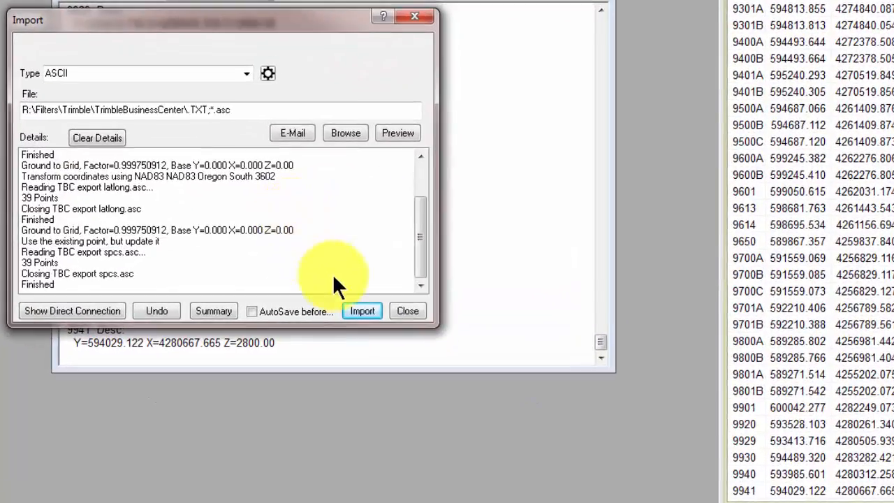
pyautogui.click(217, 312)
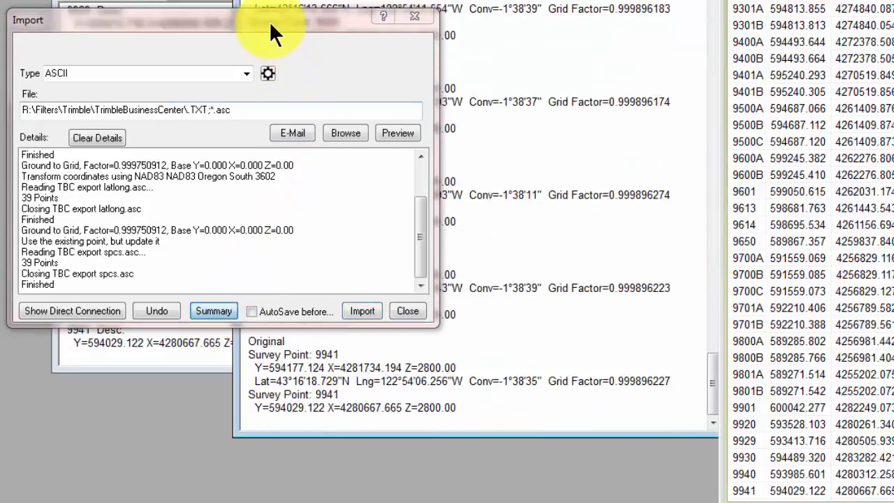
pyautogui.moveTo(269, 21); pyautogui.dragTo(0, 0)
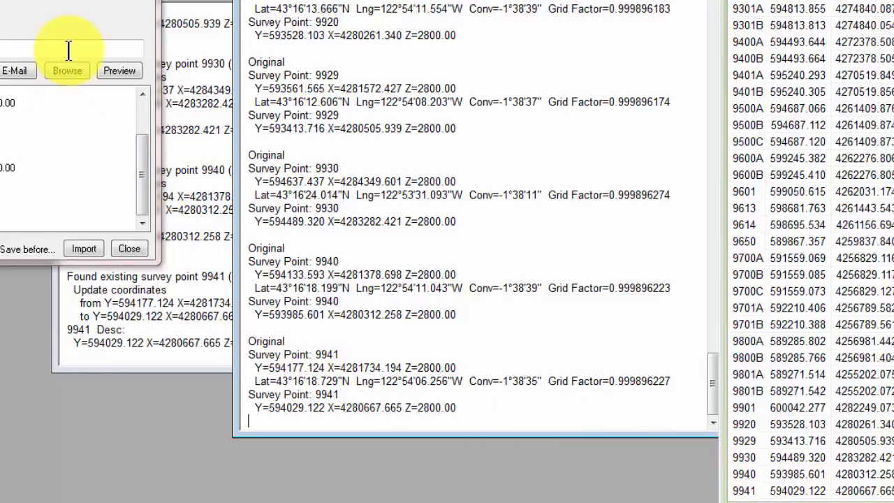
pyautogui.moveTo(12, 0); pyautogui.dragTo(237, 9)
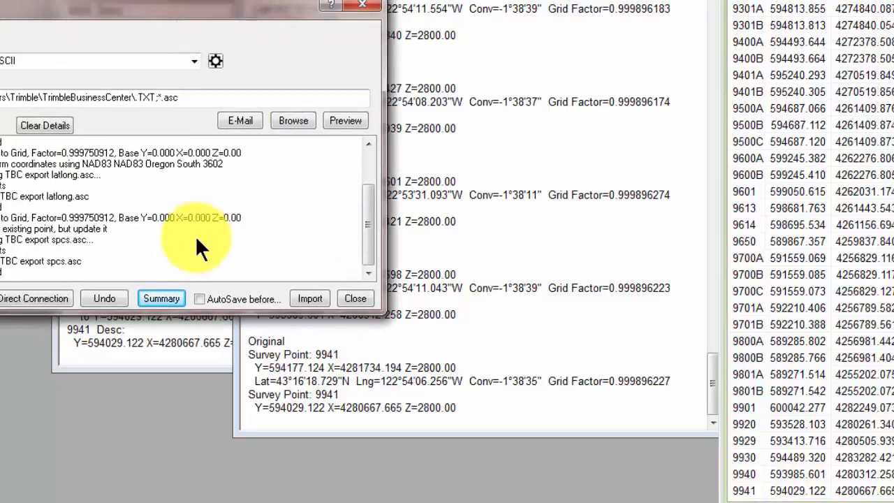
# - Undo the last import, widen the Points list to show full coordinates, and select point 9941 for comparison
pyautogui.click(100, 298)
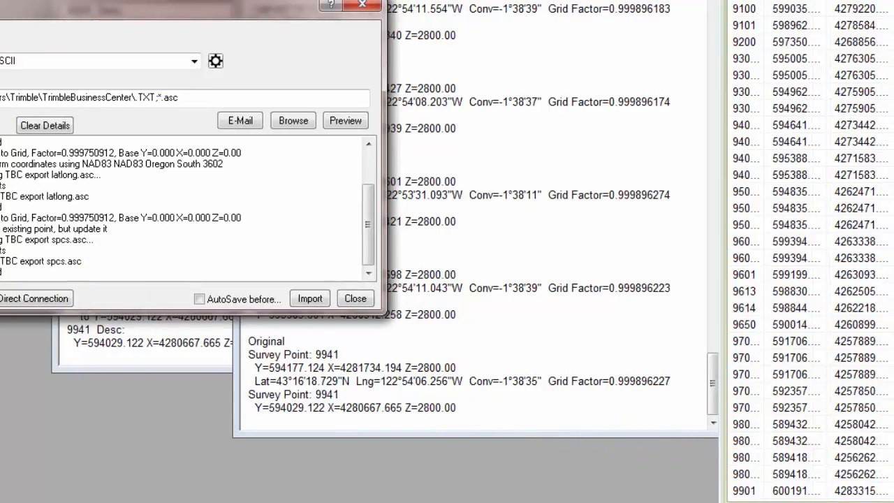
pyautogui.scroll(-2, 810, 279)
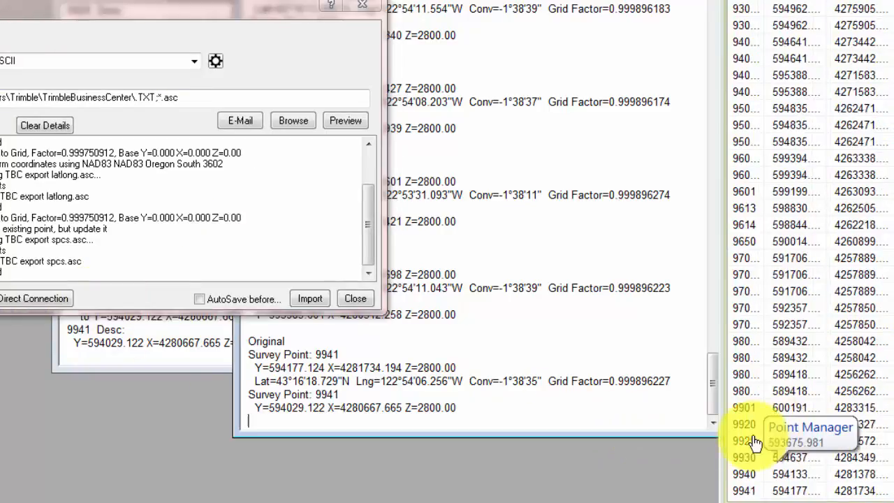
pyautogui.moveTo(725, 459); pyautogui.dragTo(669, 450)
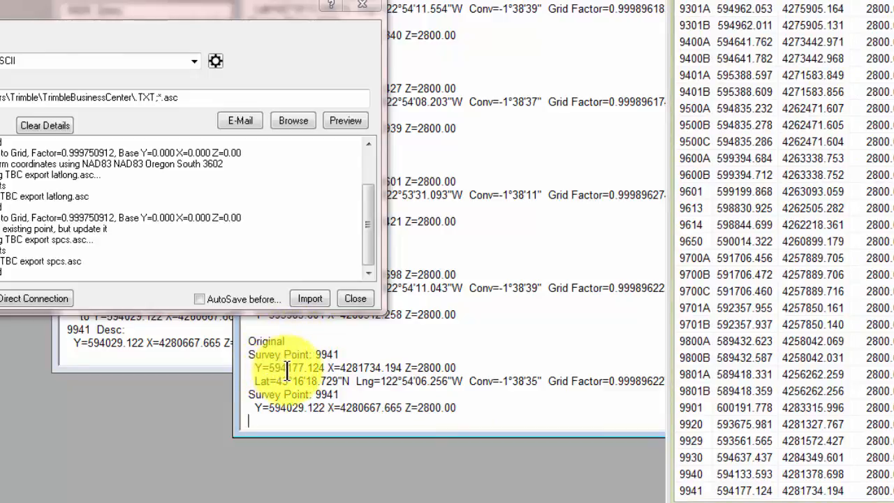
pyautogui.click(758, 492)
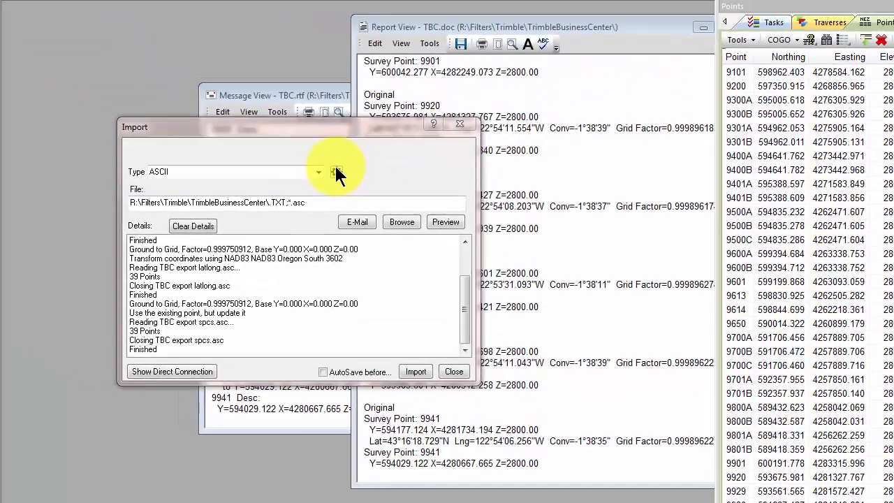
# - Disable Convert Coordinates and Details in the ASCII import settings and accept them
pyautogui.click(216, 62)
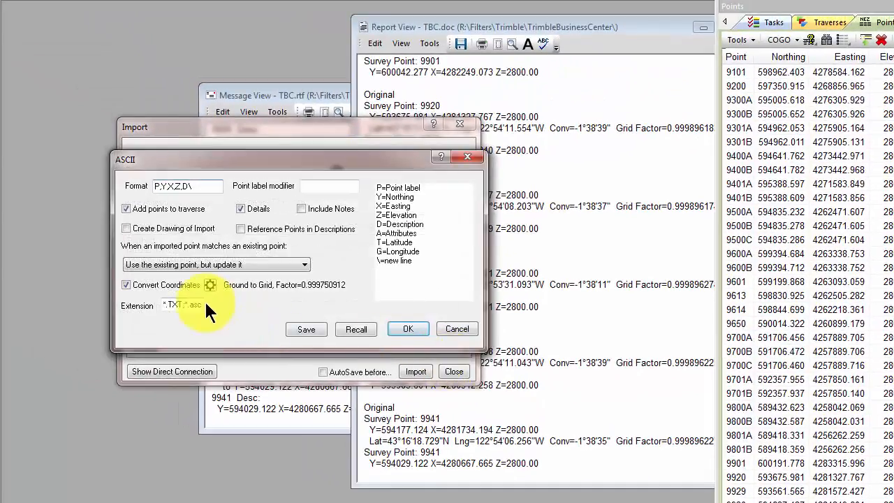
pyautogui.click(129, 285)
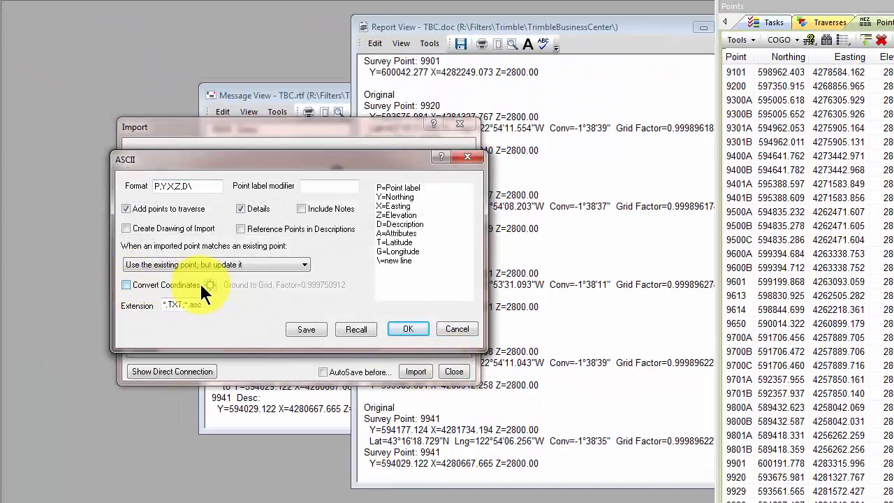
pyautogui.click(256, 208)
pyautogui.click(404, 329)
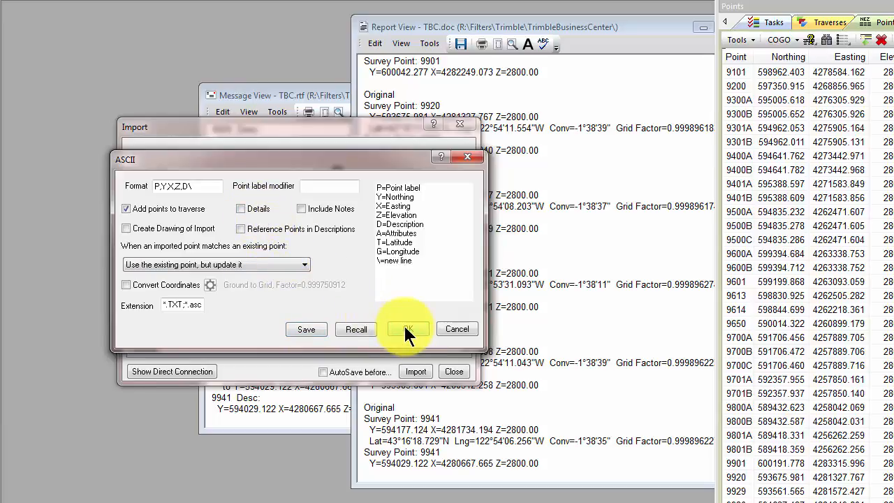
# - Import TBC export spcs.asc again without coordinate conversion and close the import dialog
pyautogui.click(398, 220)
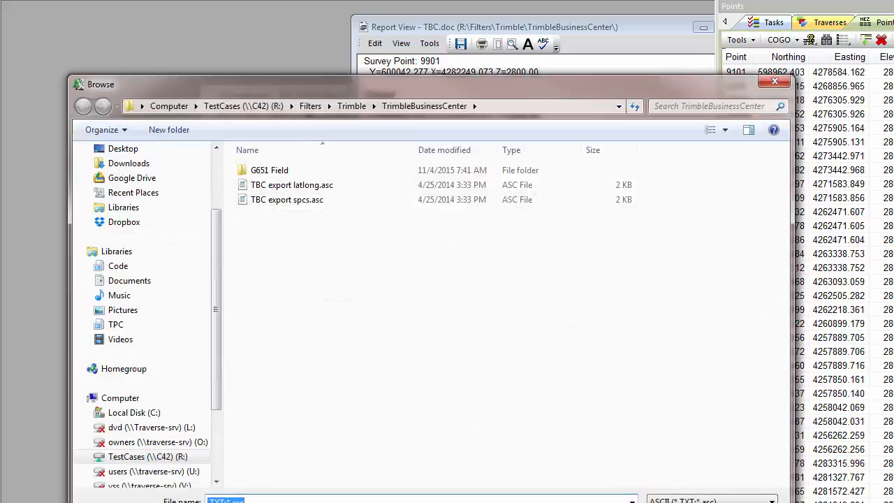
pyautogui.doubleClick(286, 197)
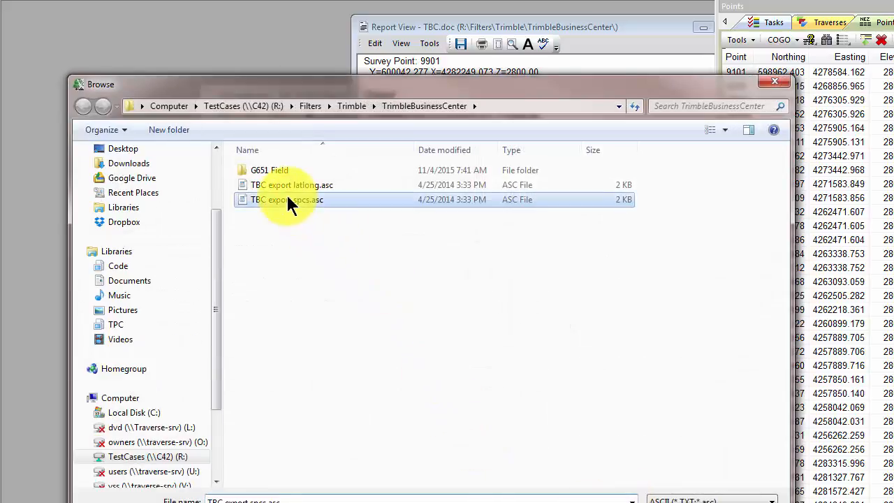
pyautogui.click(414, 372)
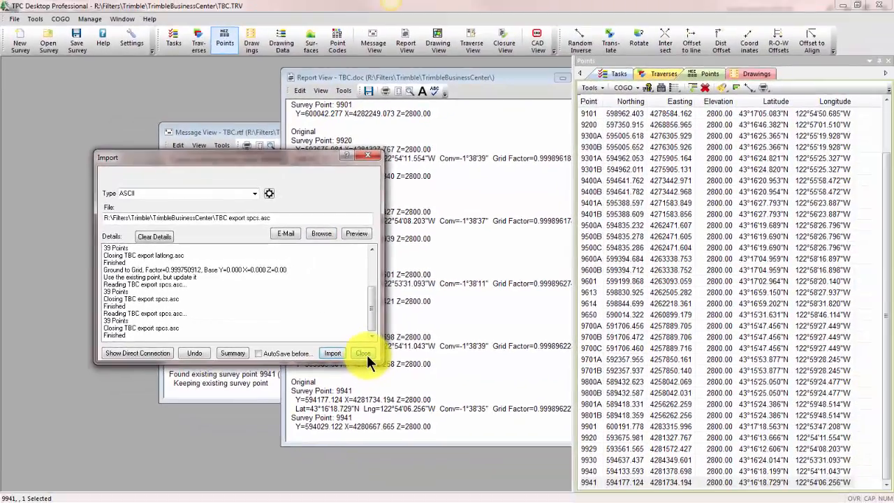
pyautogui.click(454, 370)
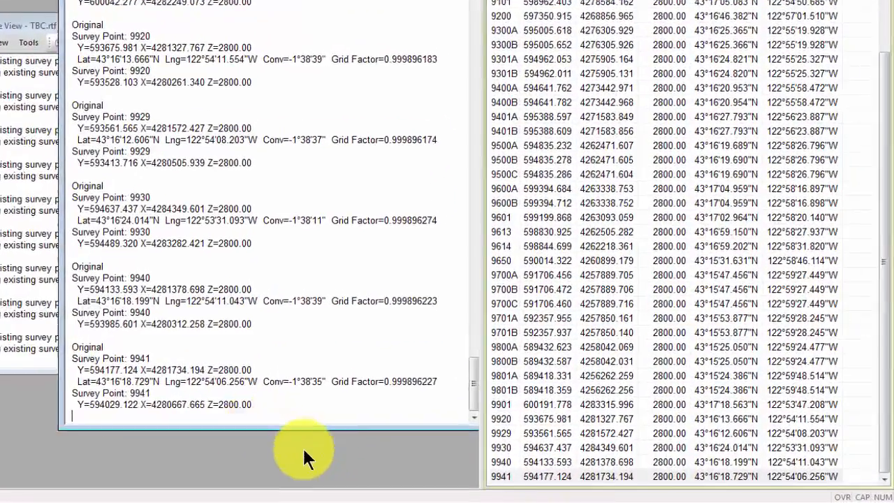